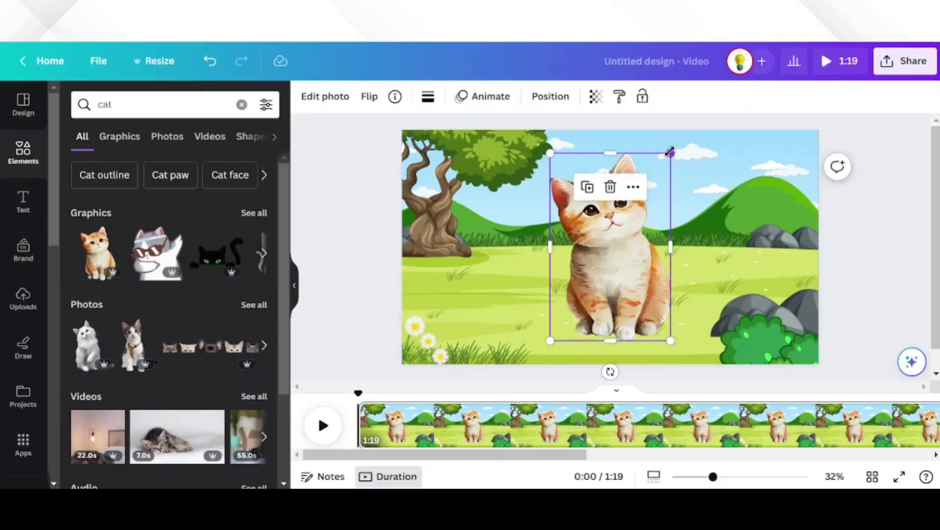
# Shrink the cat sticker, move it toward the bottom-left, and begin a custom motion animation
pyautogui.moveTo(671, 153); pyautogui.dragTo(642, 197)
pyautogui.moveTo(554, 279)
pyautogui.mouseDown()
pyautogui.moveTo(535, 289)
pyautogui.moveTo(405, 303)
pyautogui.moveTo(638, 255)
pyautogui.mouseUp()
pyautogui.click(485, 104)
pyautogui.click(111, 181)
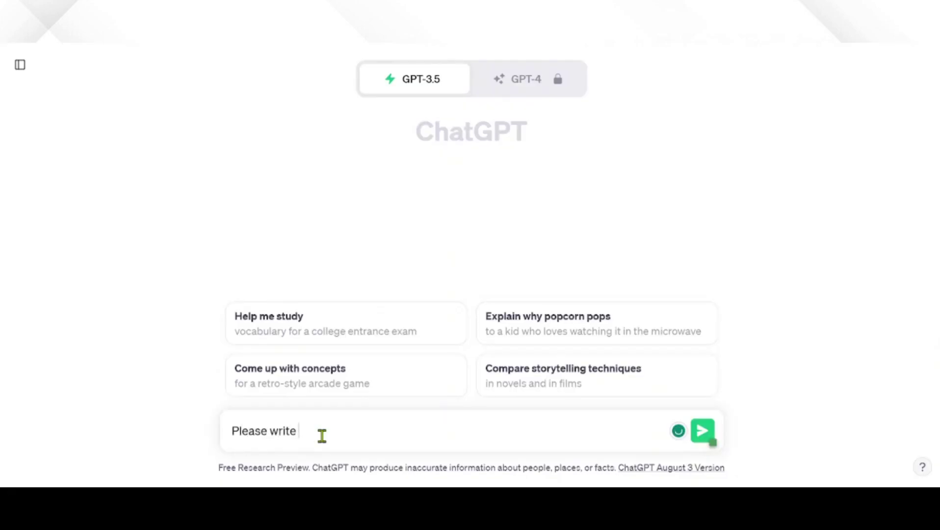
# Ask ChatGPT for a kids' story about Cat, Dog and Cow, then select the generated story text
pyautogui.write(' a kids story about three dome')
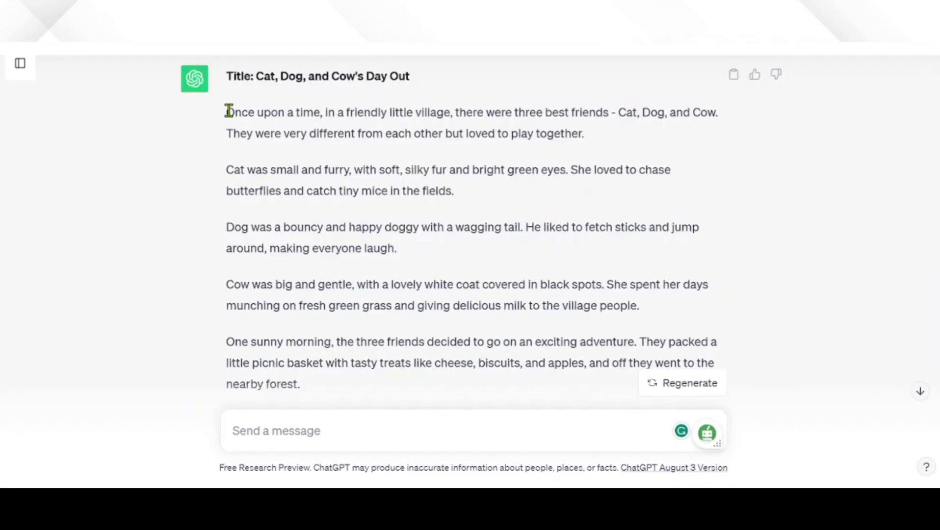
pyautogui.moveTo(226, 112); pyautogui.dragTo(309, 386)
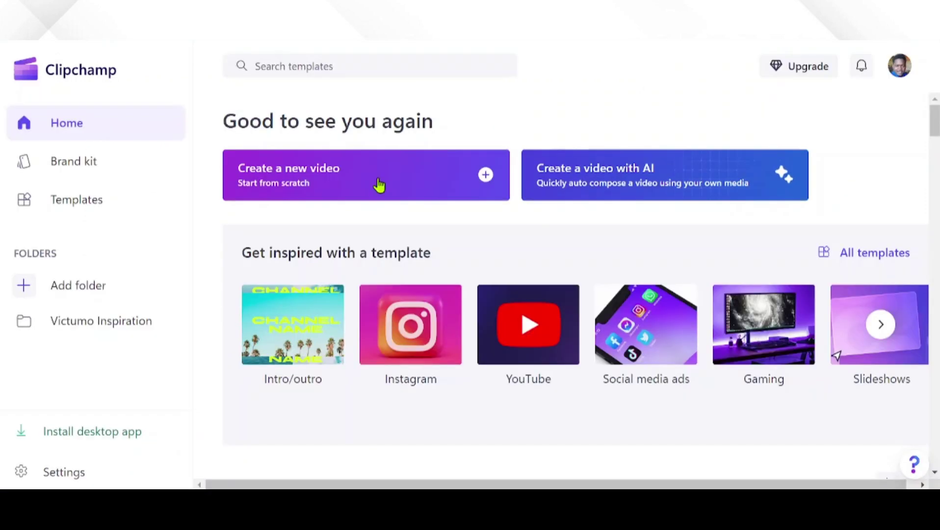
# Create a new blank Clipchamp video and open Text to speech from Record & create
pyautogui.click(379, 185)
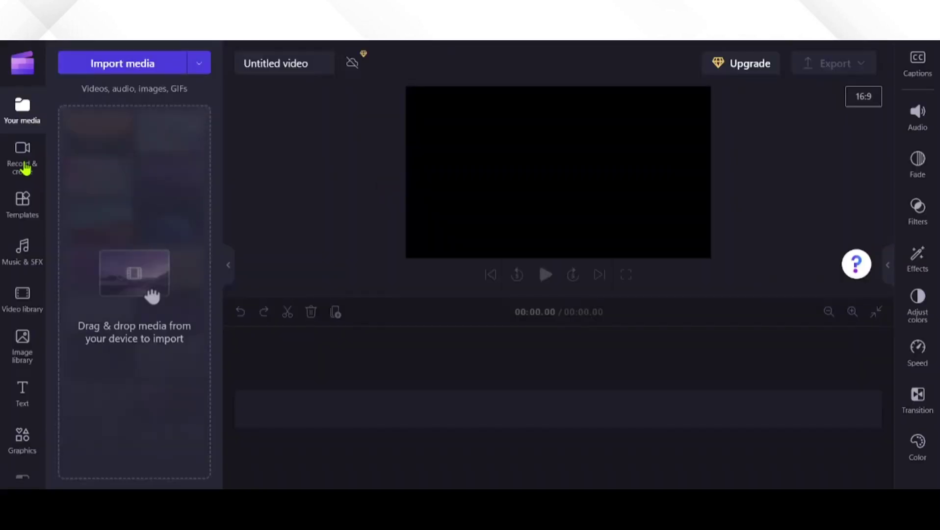
pyautogui.click(19, 163)
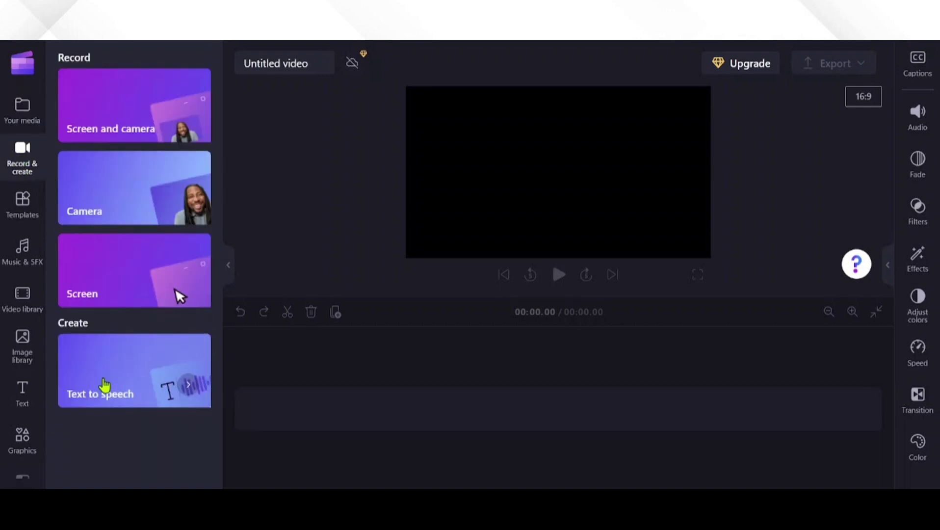
pyautogui.click(104, 384)
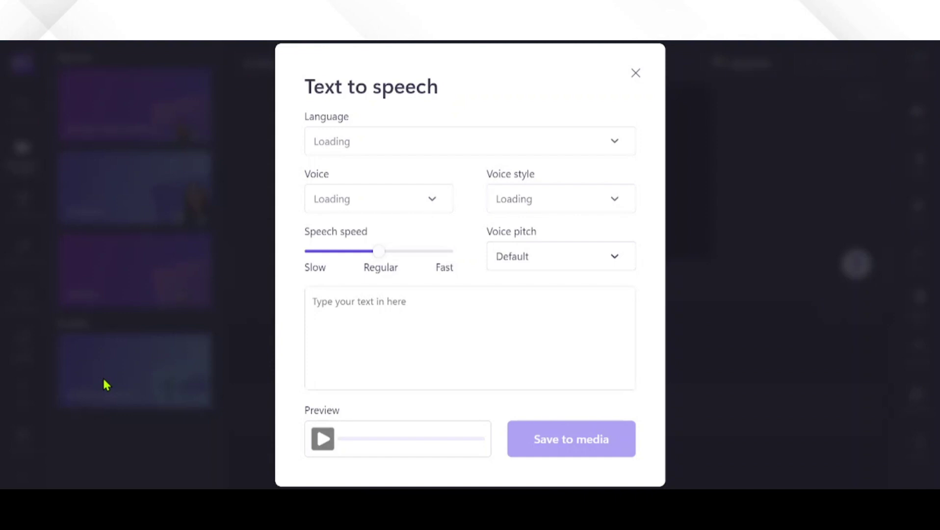
# Voice the story with Ana, save the 1:05 audio to media, place it on the timeline, export
pyautogui.click(371, 201)
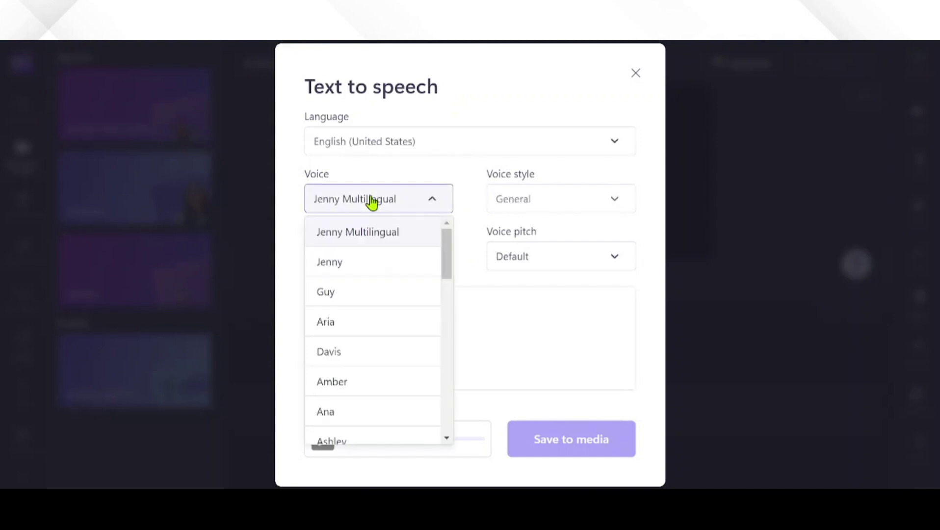
pyautogui.click(325, 415)
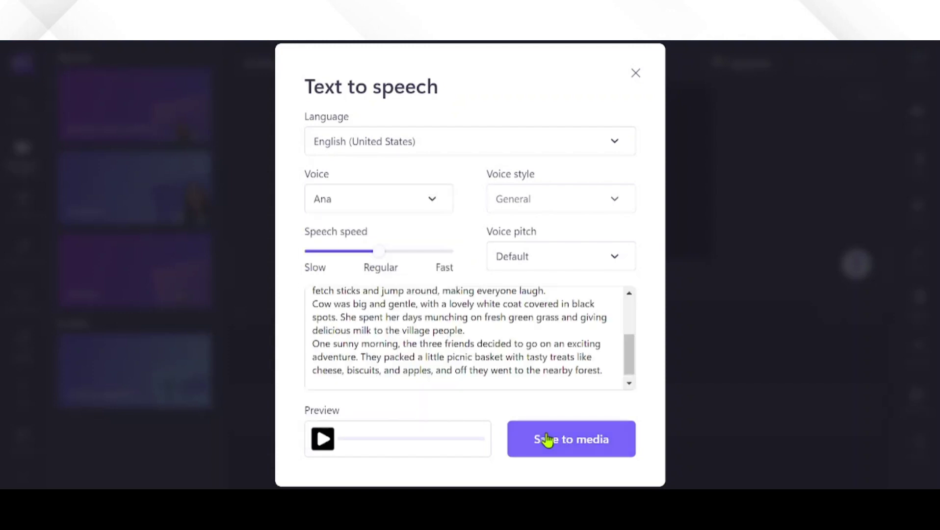
pyautogui.click(547, 439)
pyautogui.moveTo(88, 128); pyautogui.dragTo(255, 404)
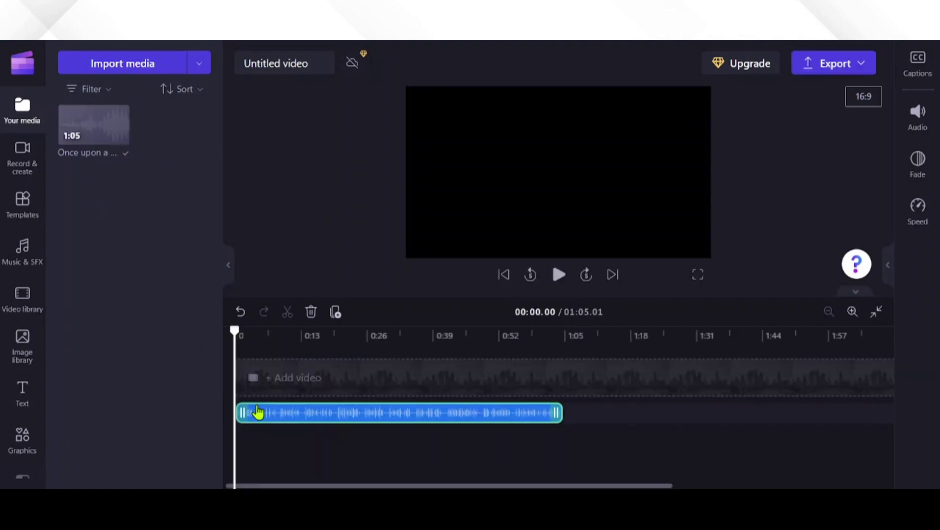
pyautogui.click(832, 64)
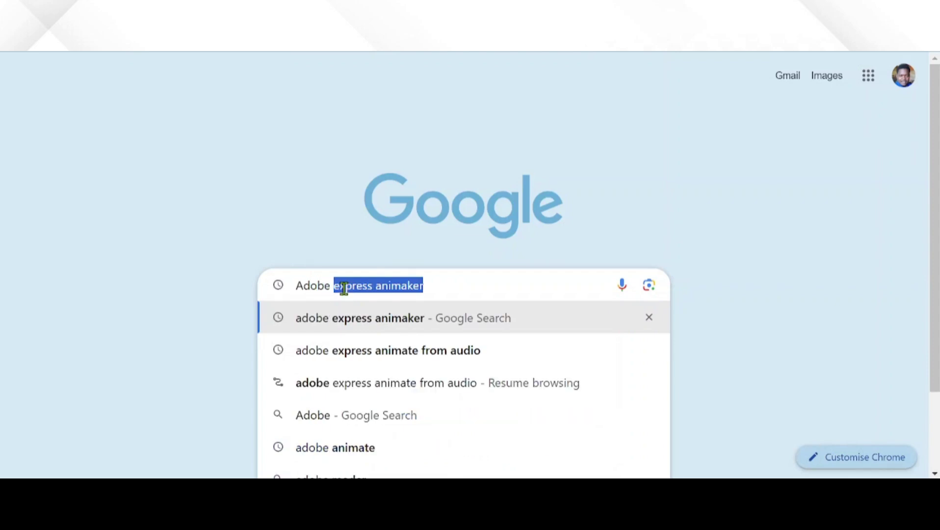
# Search Google for 'adobe express animaker' and open the 'Make animations for YouTube for free' page
pyautogui.press('Return')
pyautogui.click(277, 338)
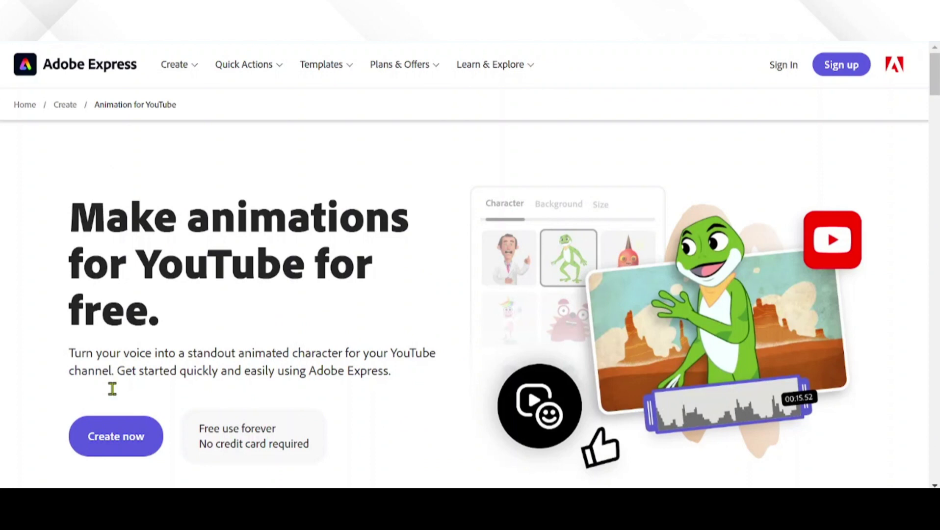
# Create an animation with the Hopscotch frog on a custom green background, then record its dialogue
pyautogui.click(121, 435)
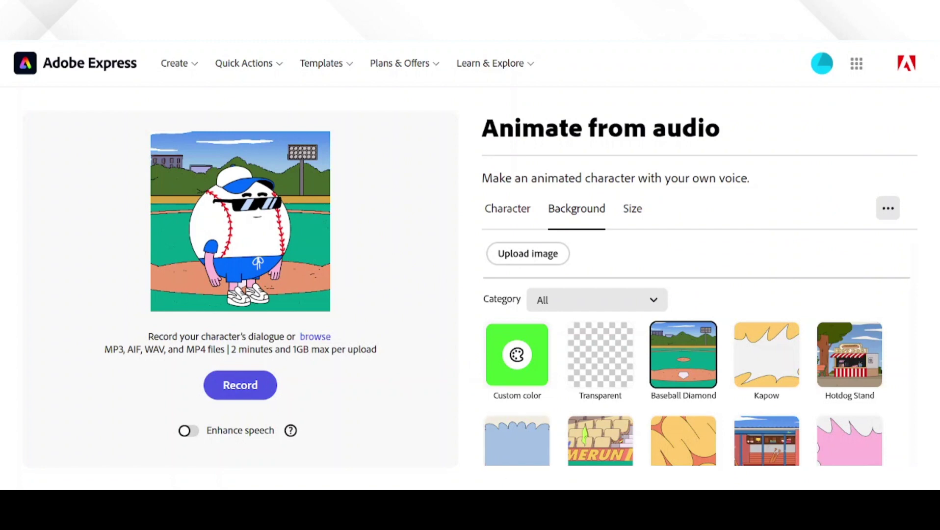
pyautogui.moveTo(913, 283); pyautogui.dragTo(913, 426)
pyautogui.click(698, 328)
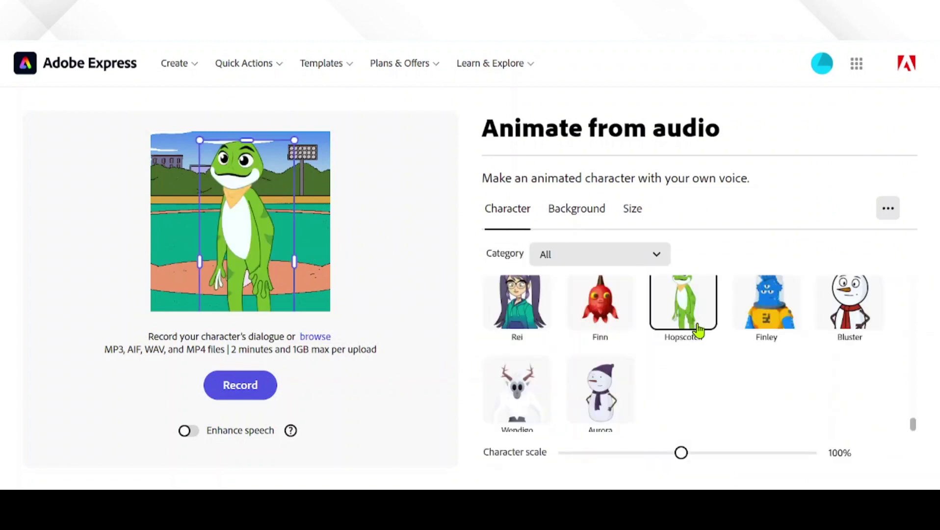
pyautogui.click(591, 218)
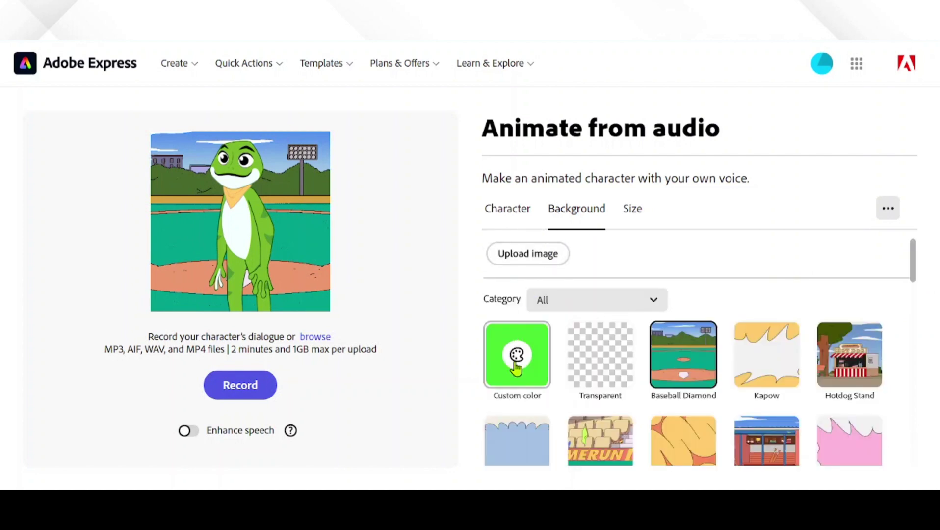
pyautogui.click(516, 365)
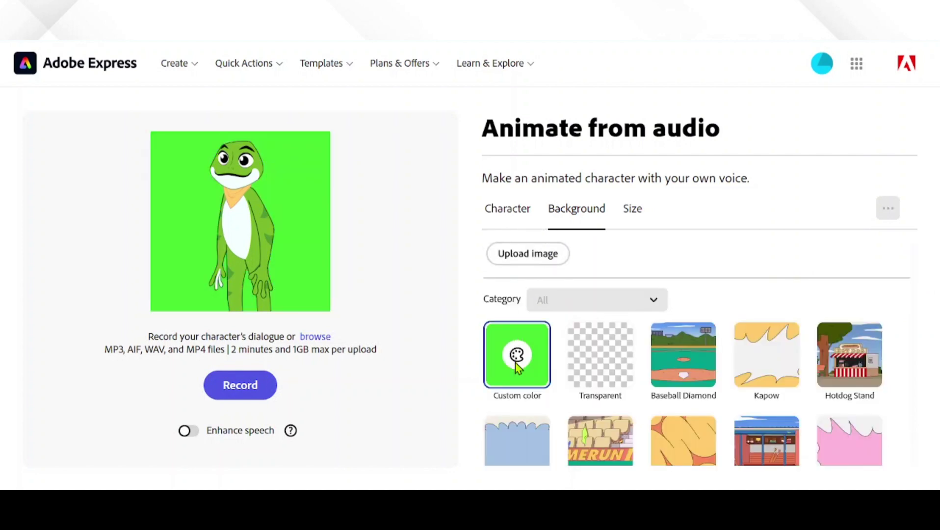
pyautogui.click(764, 441)
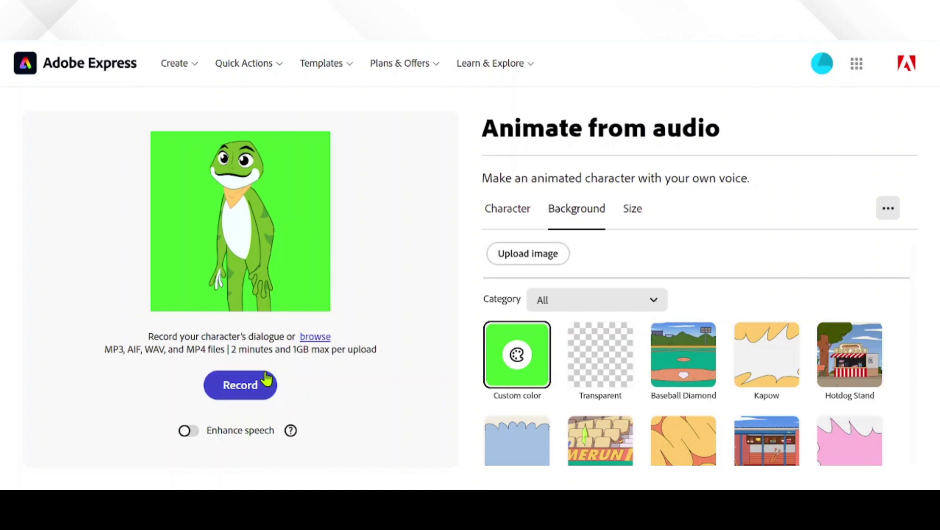
pyautogui.click(247, 386)
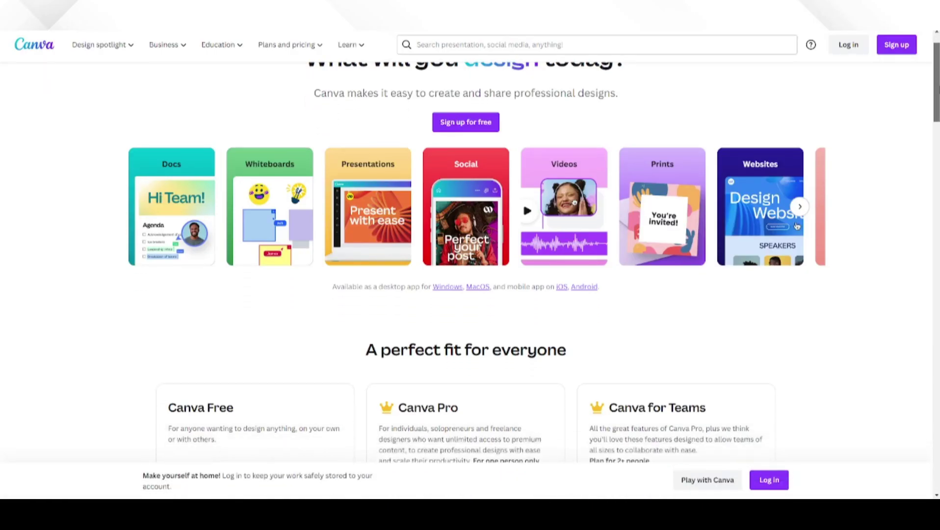
pyautogui.scroll(-6, 938, 189)
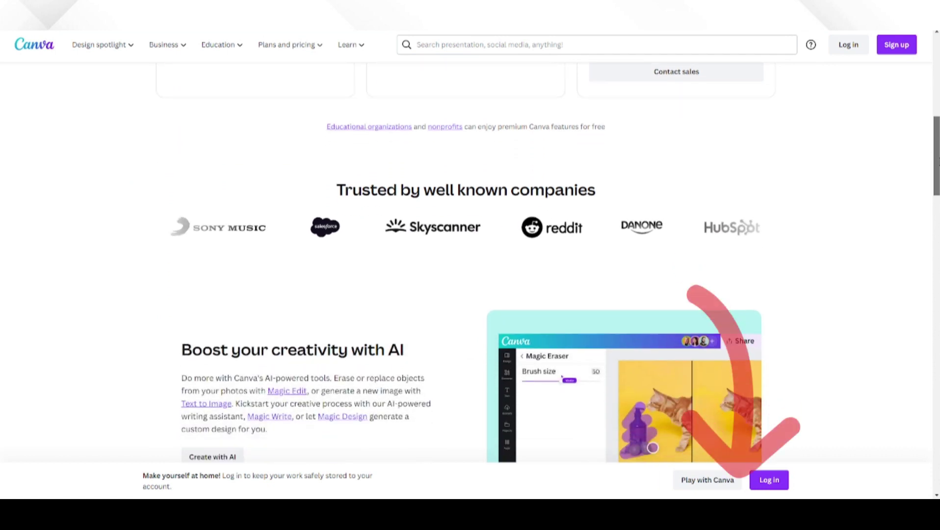
# Scroll down the Canva homepage past the pricing and AI sections
pyautogui.moveTo(938, 189); pyautogui.dragTo(931, 309)
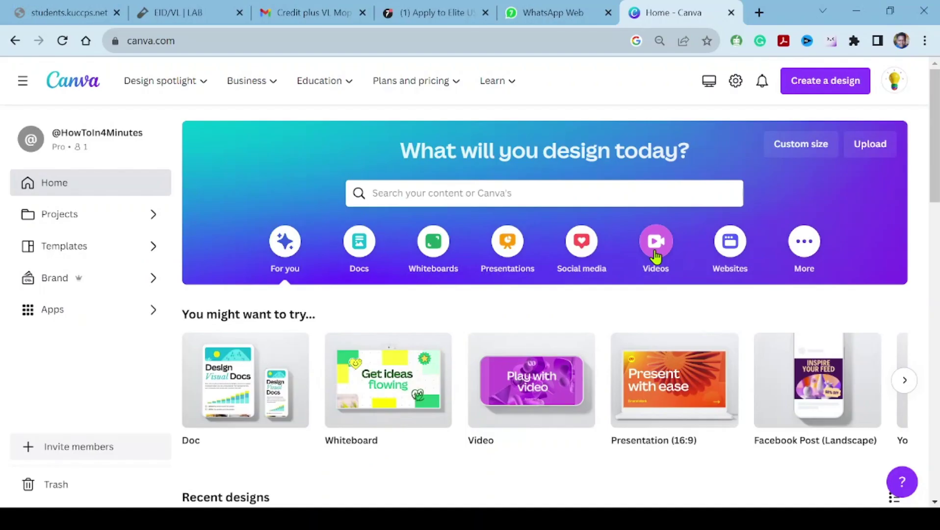
# Create a blank YouTube Video design and add the 1:05 uploaded video from Uploads > Videos
pyautogui.click(656, 241)
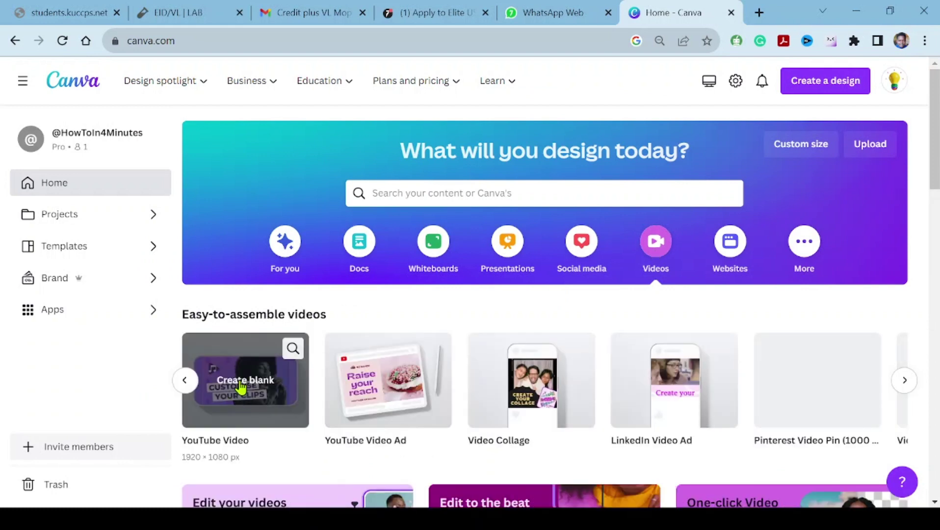
pyautogui.click(240, 381)
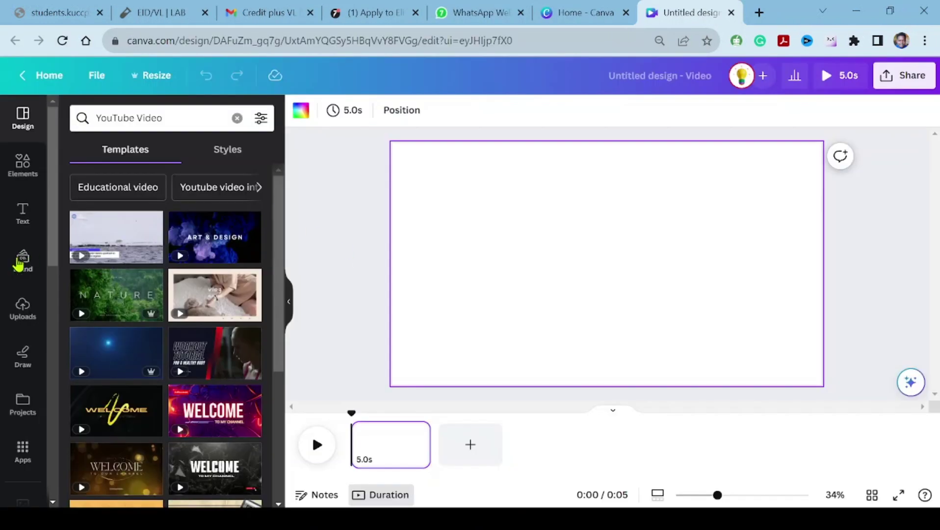
pyautogui.click(18, 307)
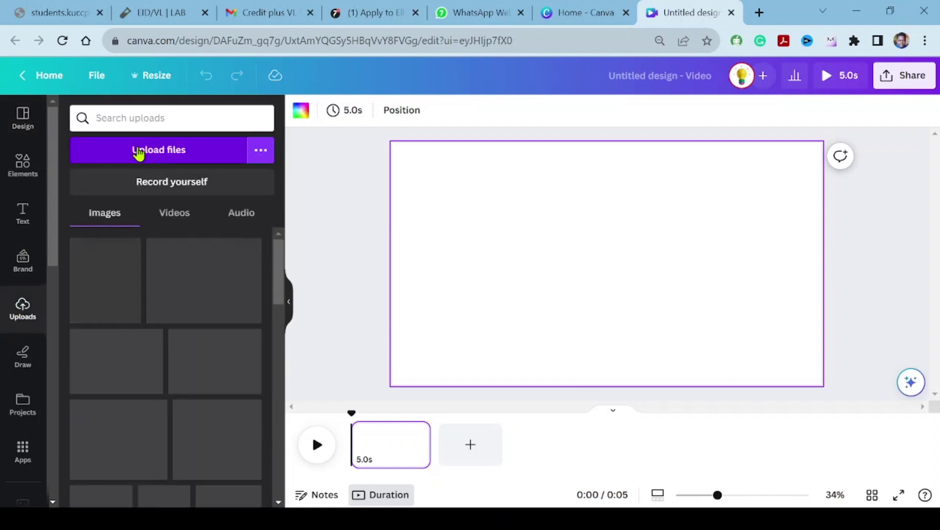
pyautogui.click(168, 211)
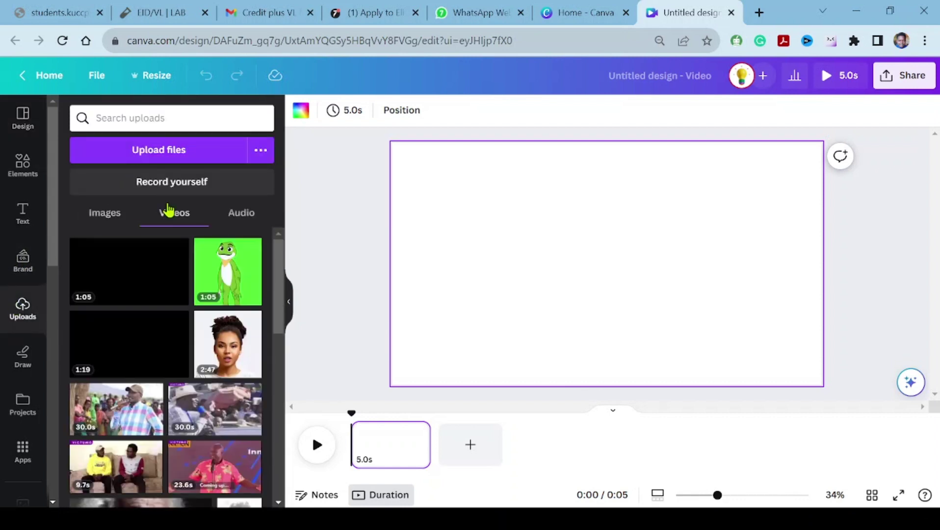
pyautogui.click(124, 274)
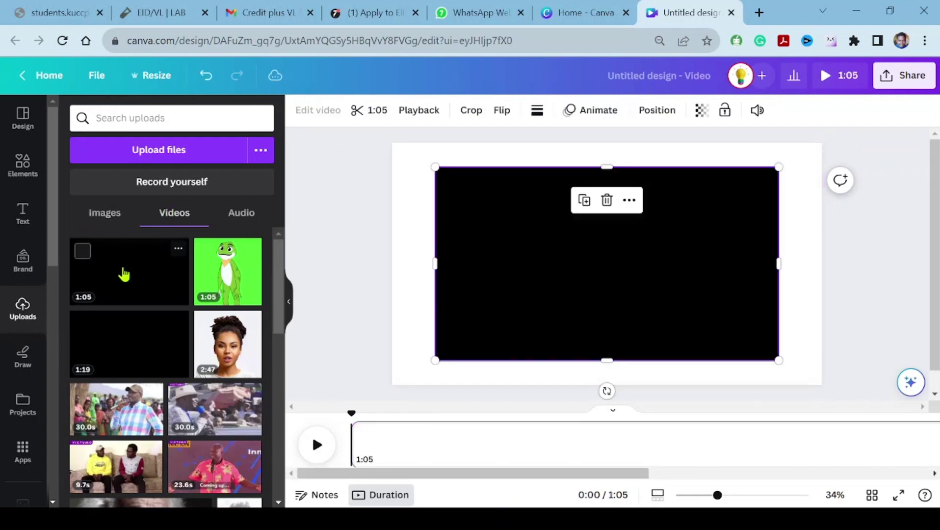
# Search Elements graphics for 'forest background' and add the cartoon meadow graphic to the page
pyautogui.click(404, 195)
pyautogui.click(23, 164)
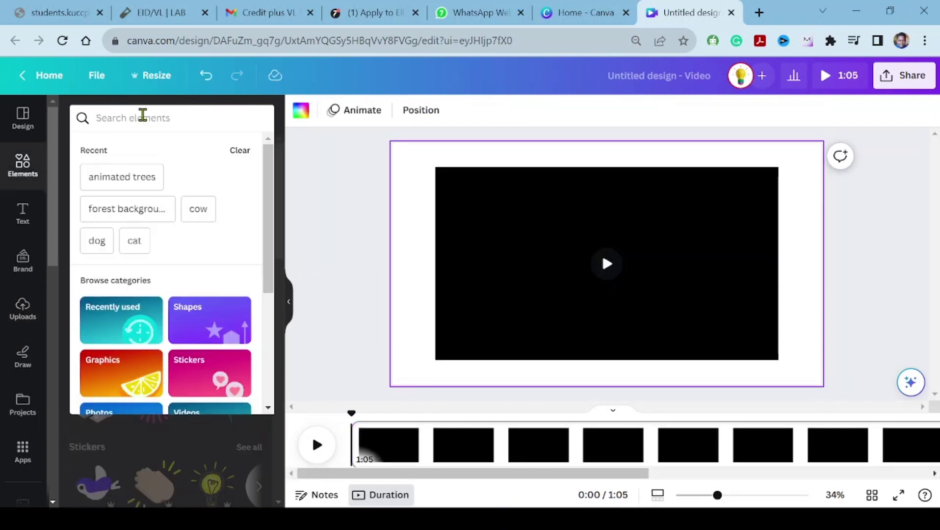
pyautogui.write('fores')
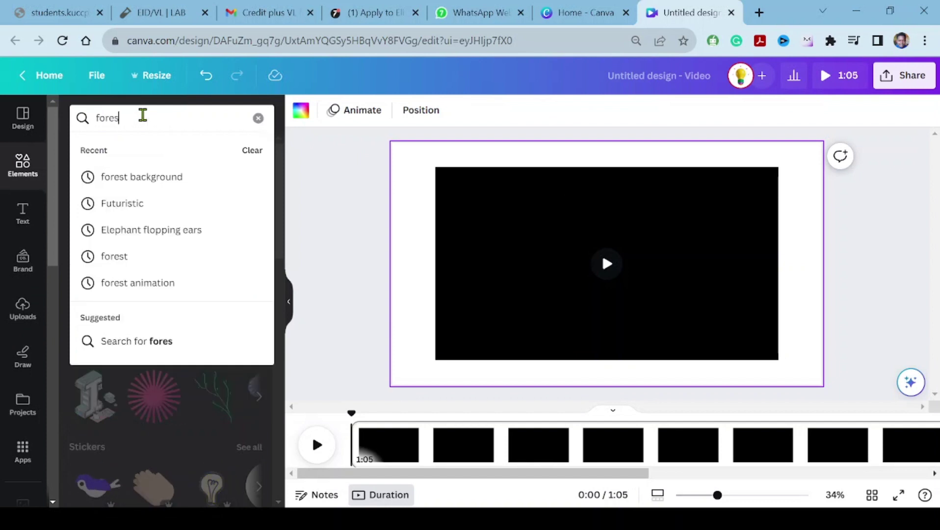
pyautogui.write('t ba')
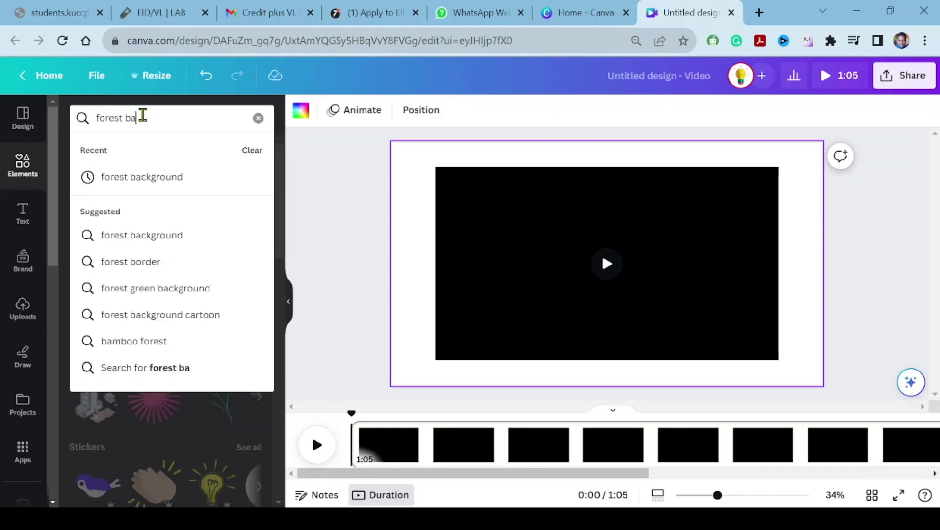
pyautogui.write('ckground')
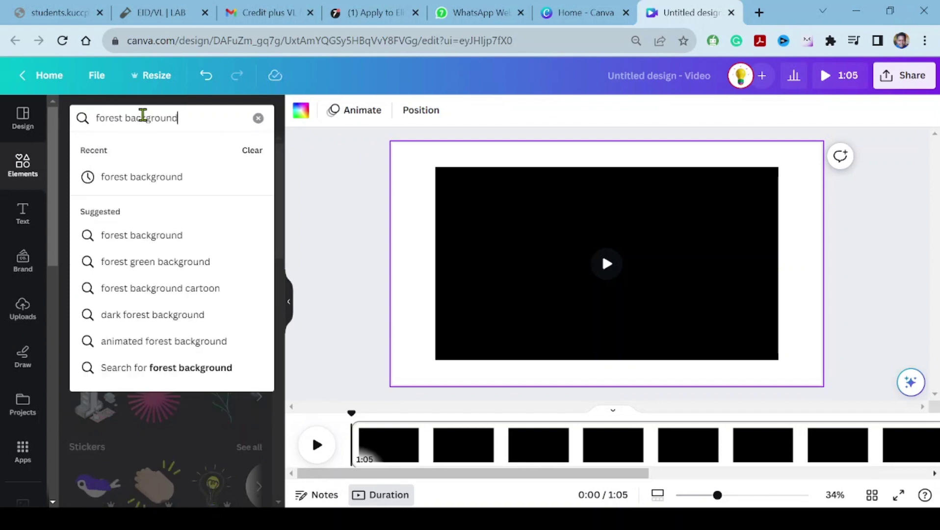
pyautogui.press('Return')
pyautogui.click(118, 150)
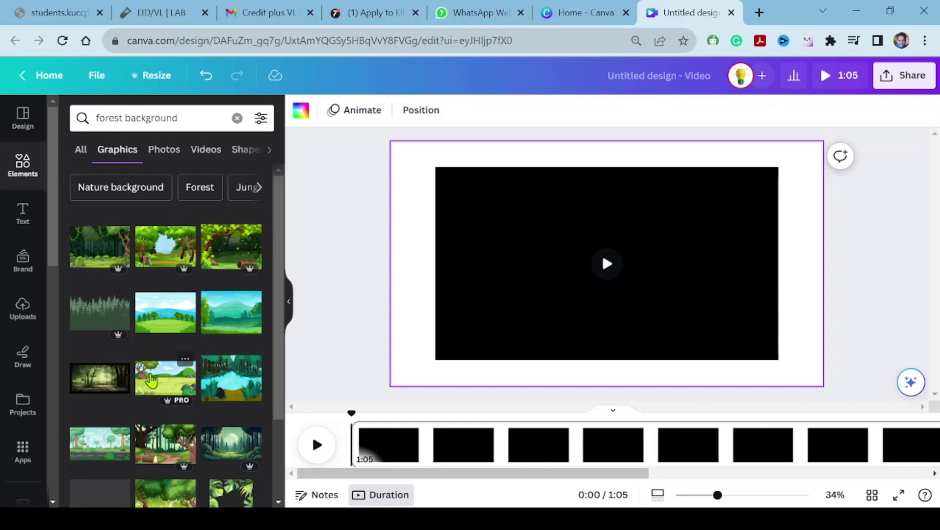
pyautogui.click(151, 380)
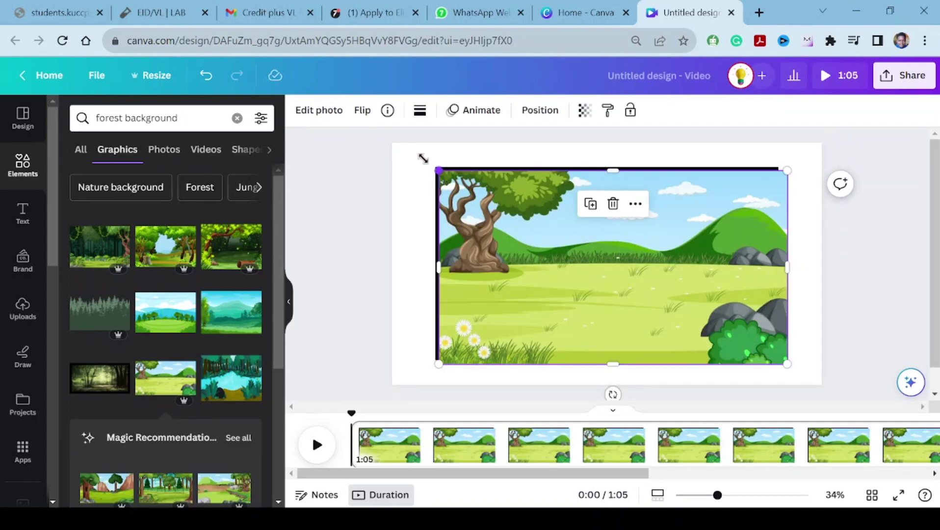
# Stretch the meadow graphic by its corners until it fills the whole page
pyautogui.moveTo(434, 168); pyautogui.dragTo(388, 142)
pyautogui.moveTo(789, 364); pyautogui.dragTo(822, 384)
pyautogui.click(861, 314)
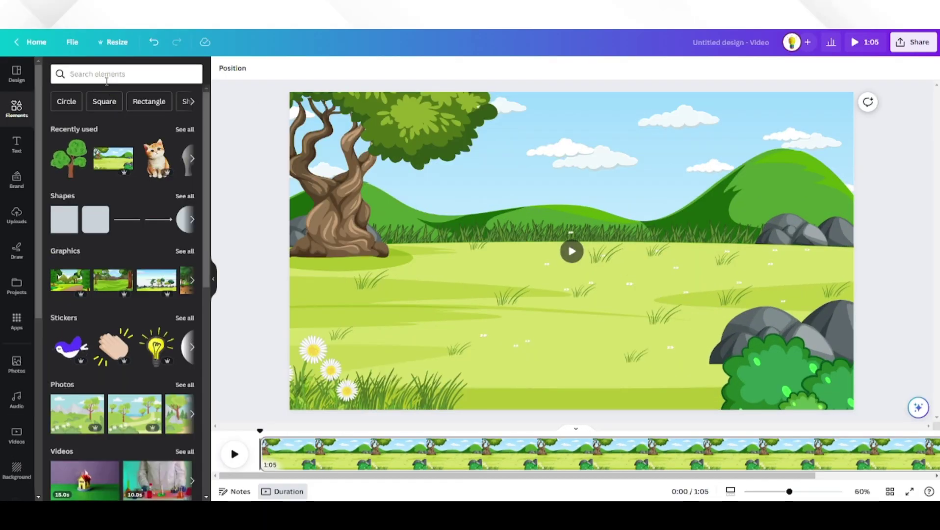
# Add a cartoon tree from an 'animated trees' search, shrink it, and center it in the meadow
pyautogui.click(106, 74)
pyautogui.write('animated trees')
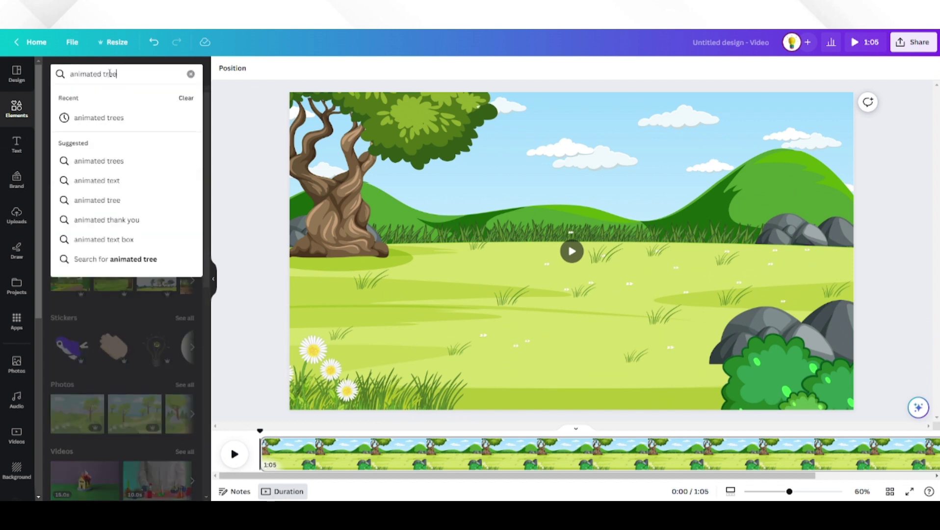
pyautogui.press('Return')
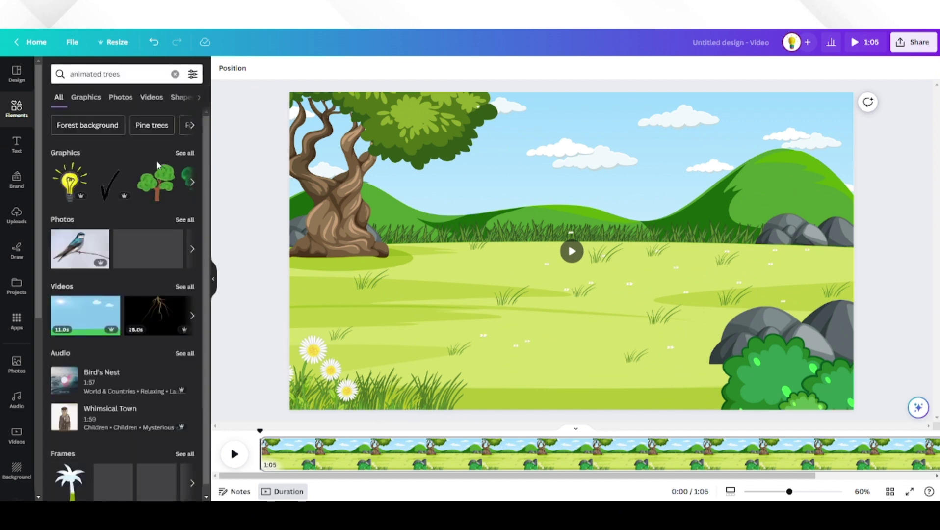
pyautogui.click(151, 190)
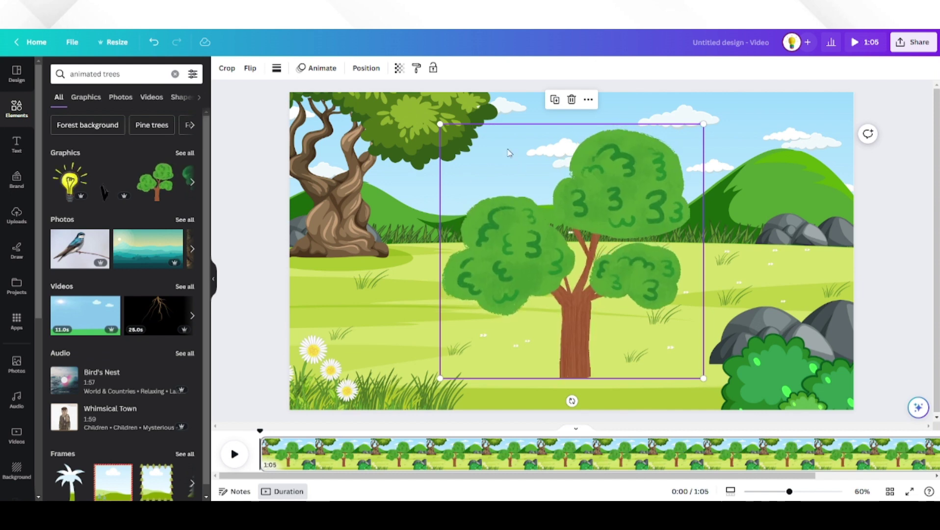
pyautogui.moveTo(442, 127); pyautogui.dragTo(618, 305)
pyautogui.moveTo(660, 343); pyautogui.dragTo(540, 221)
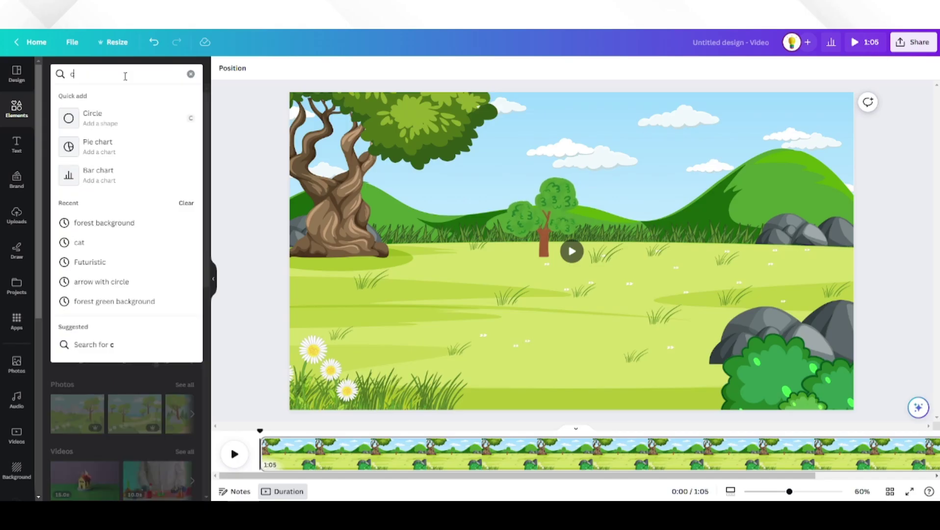
# Search for 'cat', add the orange cat graphic, shrink it and place it beside the big tree
pyautogui.write('at')
pyautogui.press('Return')
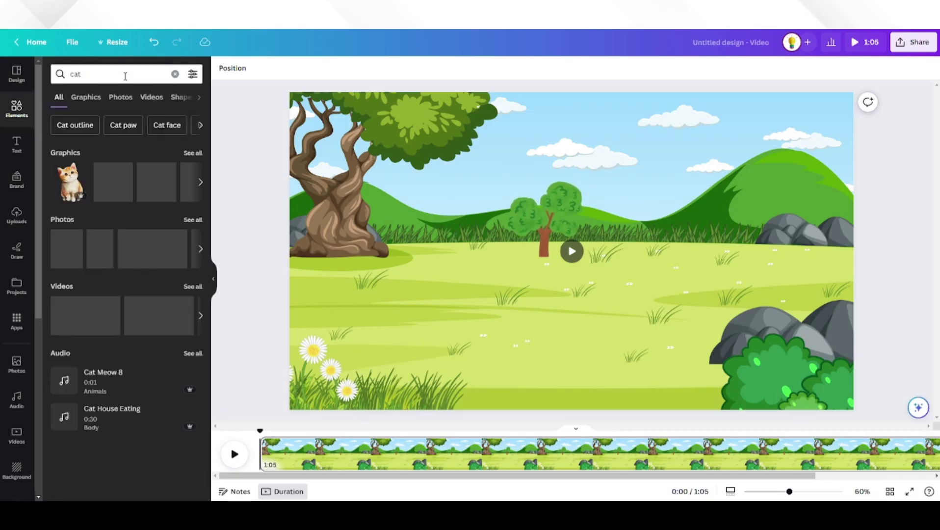
pyautogui.click(56, 181)
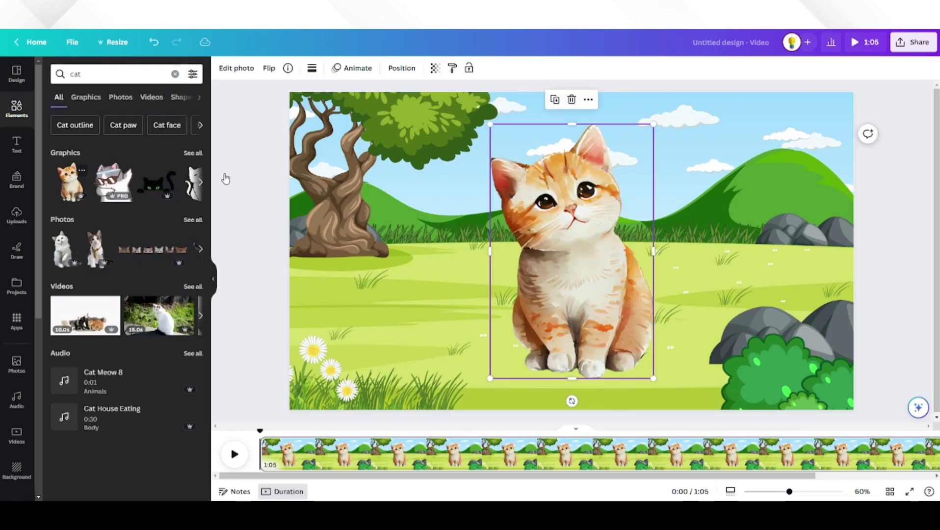
pyautogui.moveTo(490, 124); pyautogui.dragTo(564, 241)
pyautogui.moveTo(594, 295); pyautogui.dragTo(359, 322)
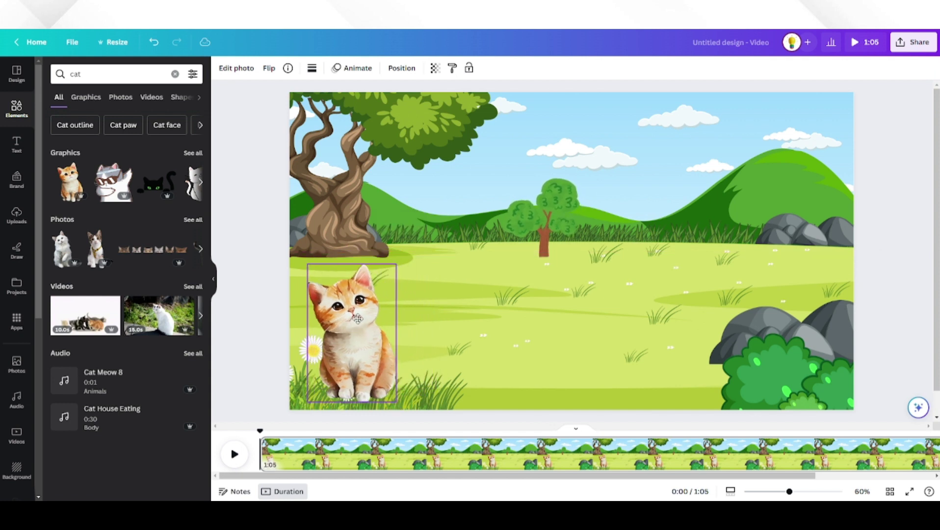
# Give the cat a custom wavy motion-path animation across the meadow
pyautogui.click(353, 68)
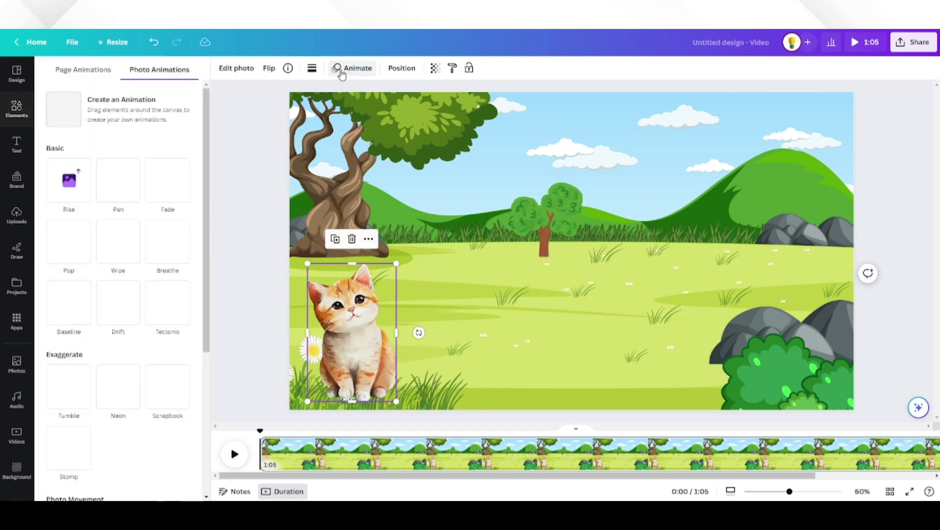
pyautogui.click(98, 109)
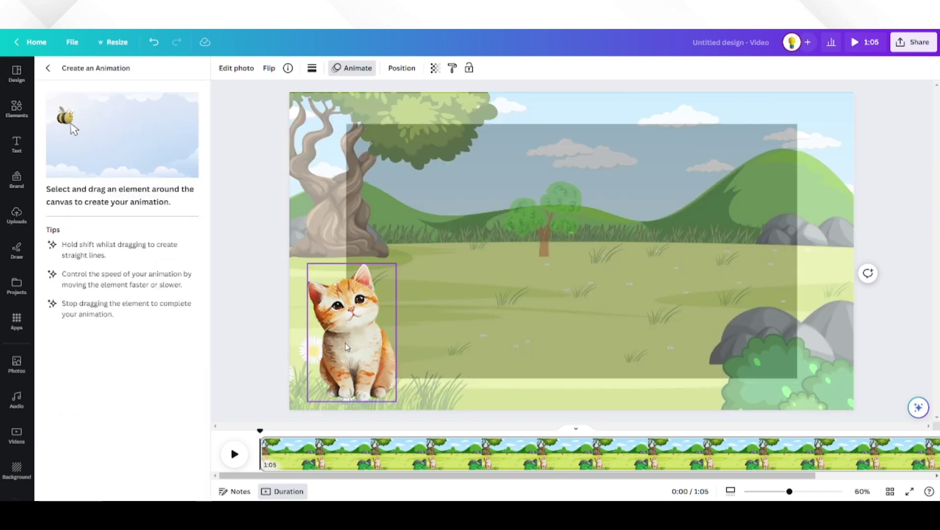
pyautogui.moveTo(346, 347)
pyautogui.mouseDown()
pyautogui.moveTo(351, 328)
pyautogui.moveTo(406, 321)
pyautogui.moveTo(445, 348)
pyautogui.moveTo(546, 307)
pyautogui.moveTo(576, 327)
pyautogui.mouseUp()
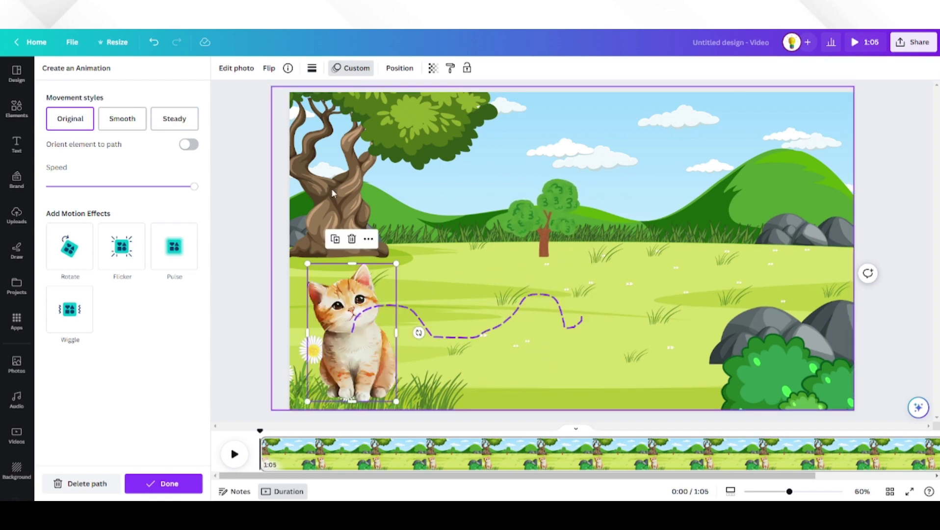
pyautogui.click(164, 483)
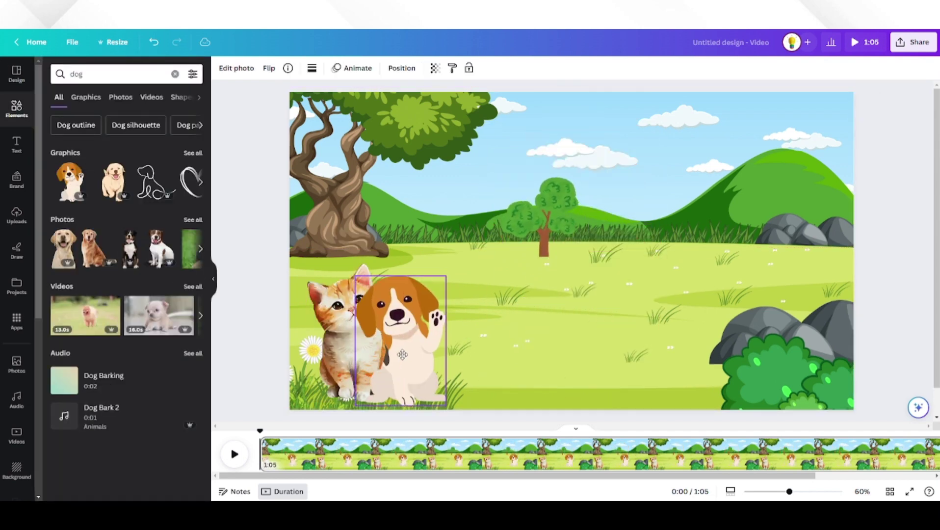
# Position the dog graphic over the cat, add the cow beside it, and preview the scene
pyautogui.moveTo(572, 265); pyautogui.dragTo(373, 353)
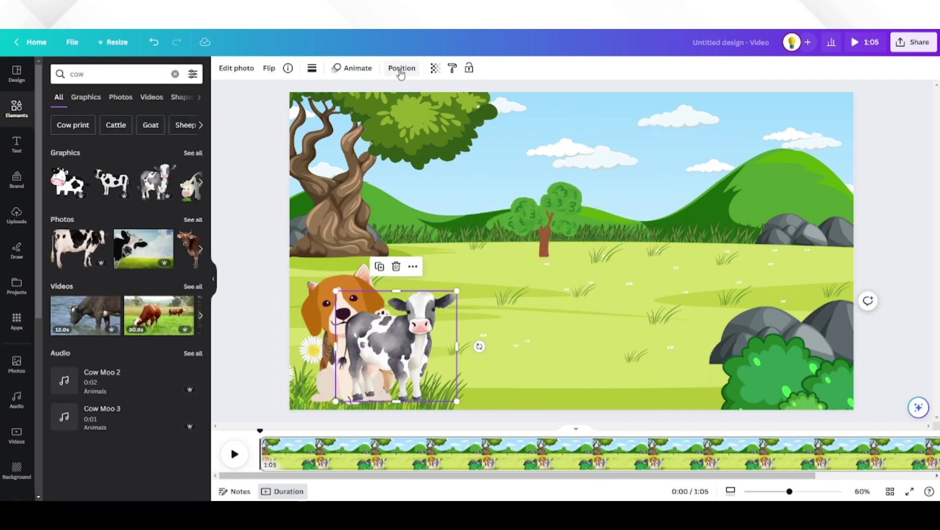
pyautogui.click(354, 67)
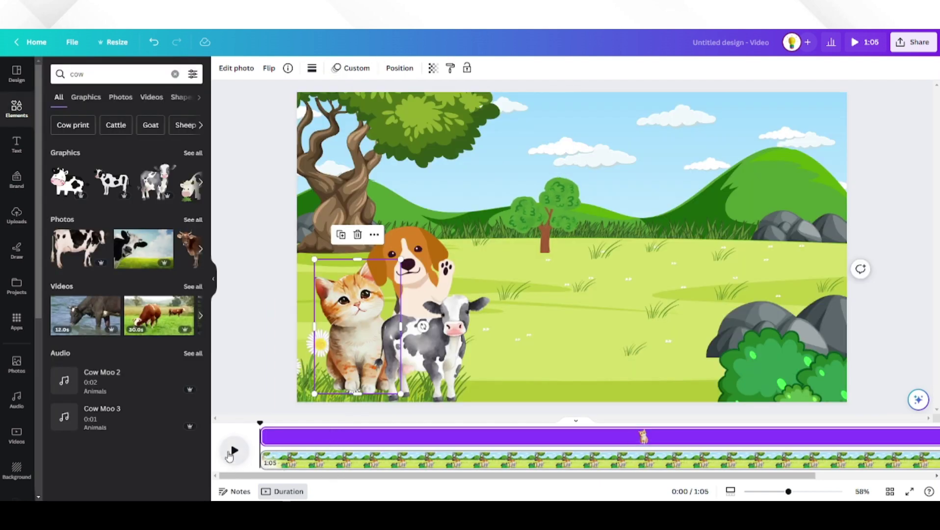
pyautogui.click(233, 451)
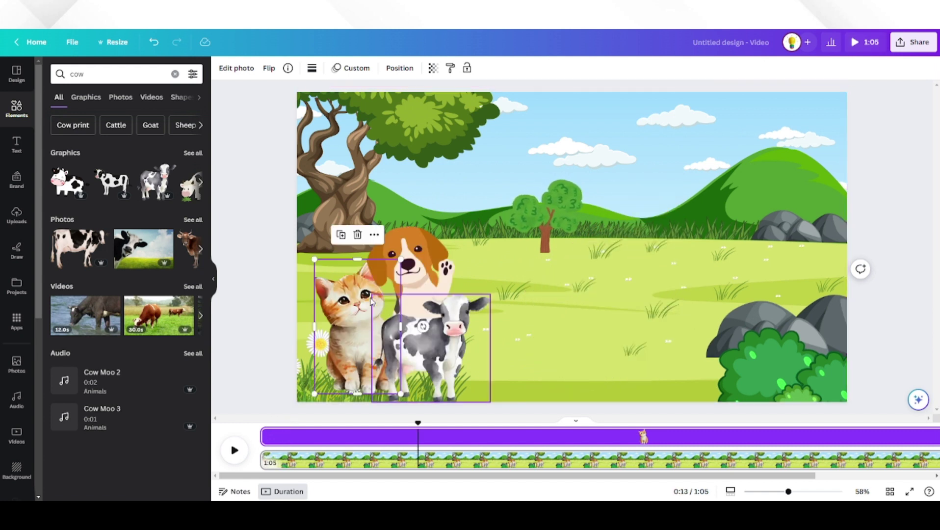
# Trim the cat and cow timeline layers so each appears only during part of the video
pyautogui.rightClick(356, 298)
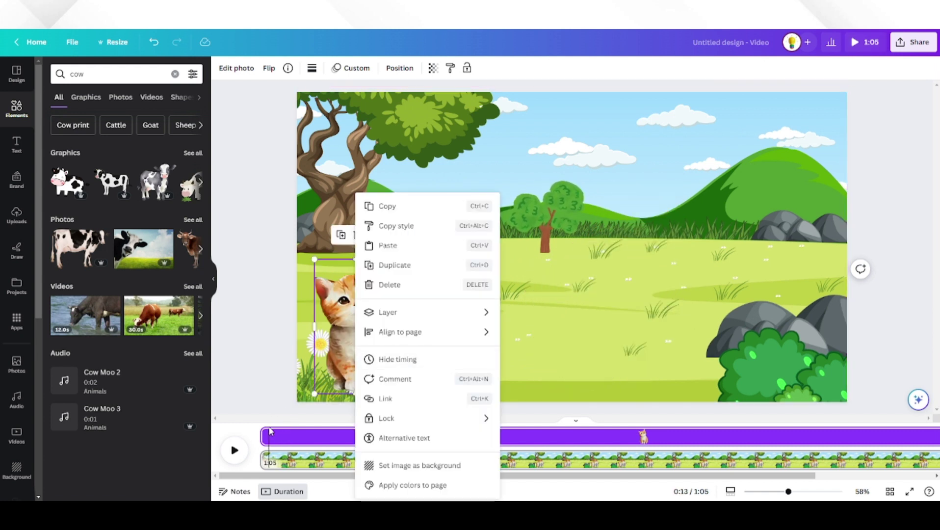
pyautogui.moveTo(261, 434); pyautogui.dragTo(414, 438)
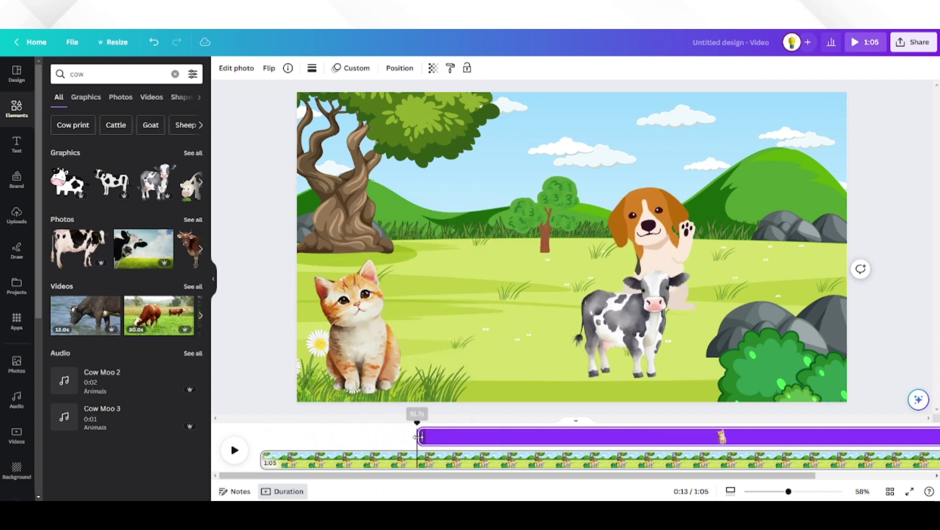
pyautogui.hscroll(3, 574, 436)
pyautogui.moveTo(876, 437); pyautogui.dragTo(404, 432)
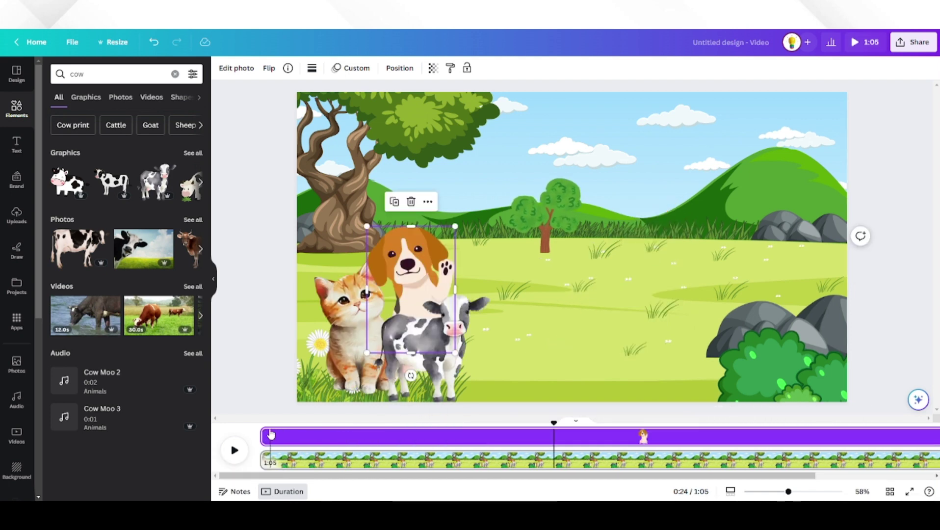
pyautogui.moveTo(413, 436); pyautogui.dragTo(797, 438)
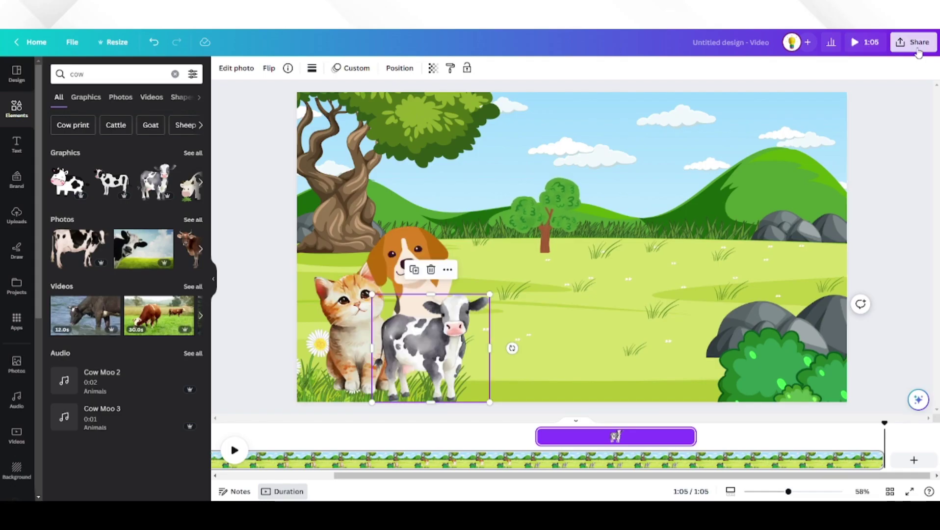
# Download the meadow design from Canva as an MP4 video file
pyautogui.click(912, 42)
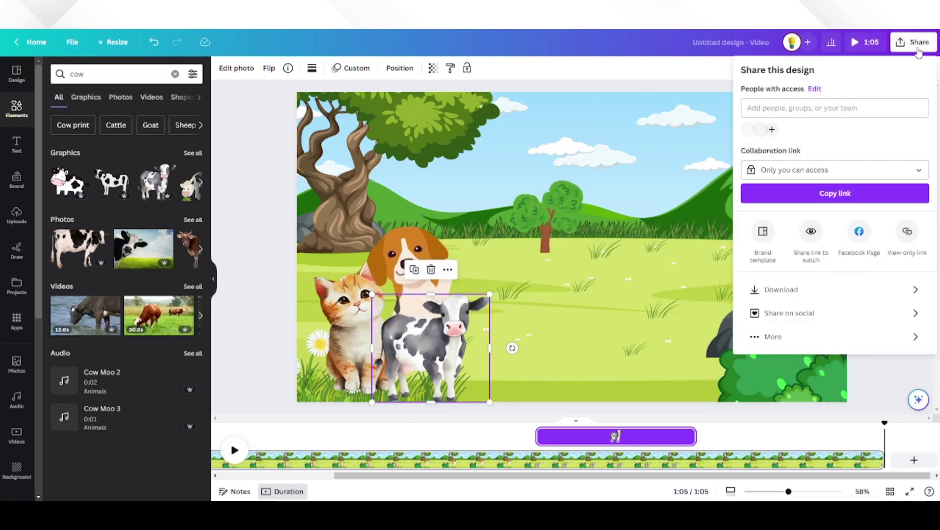
pyautogui.click(804, 293)
pyautogui.click(812, 206)
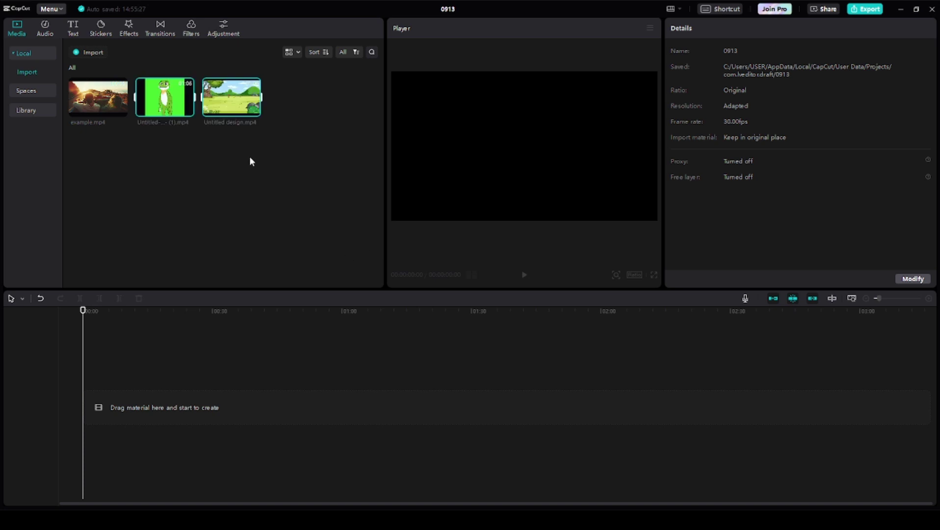
# Place Untitled design.mp4 on the main track with the green-screen frog clip on a track above
pyautogui.click(248, 177)
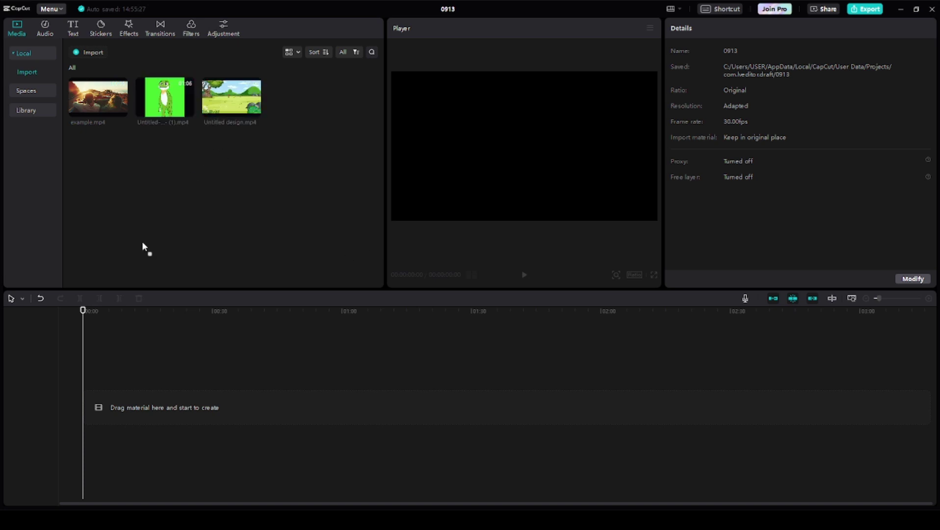
pyautogui.moveTo(130, 273); pyautogui.dragTo(80, 412)
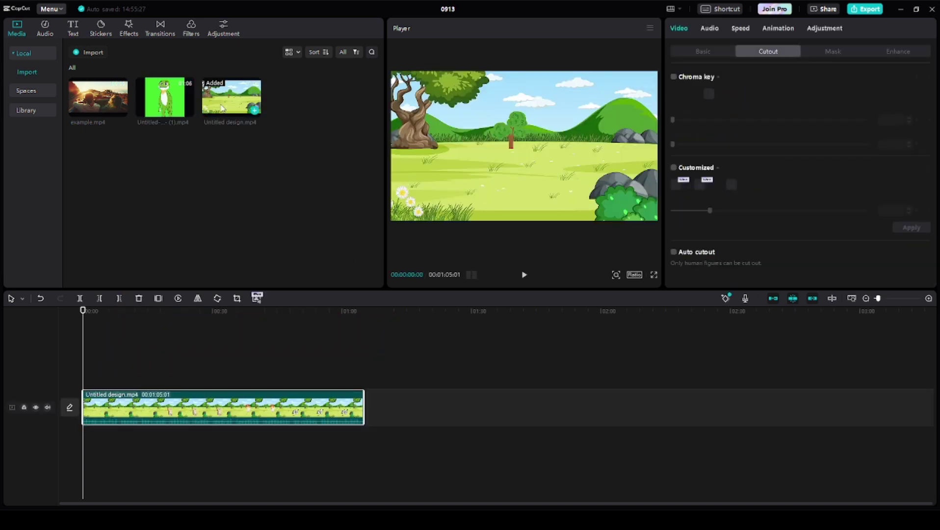
pyautogui.moveTo(170, 100); pyautogui.dragTo(90, 381)
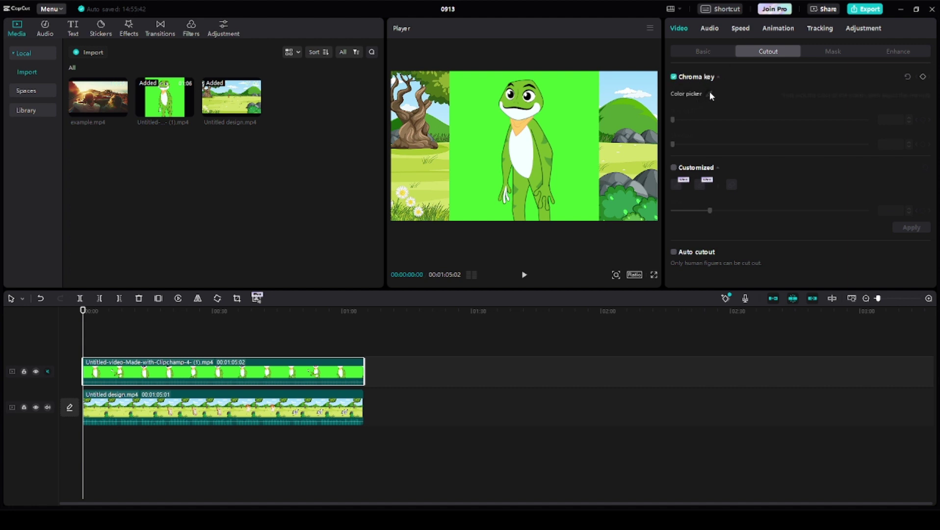
# Key out the frog's green background with the colour picker at strength 8
pyautogui.click(574, 118)
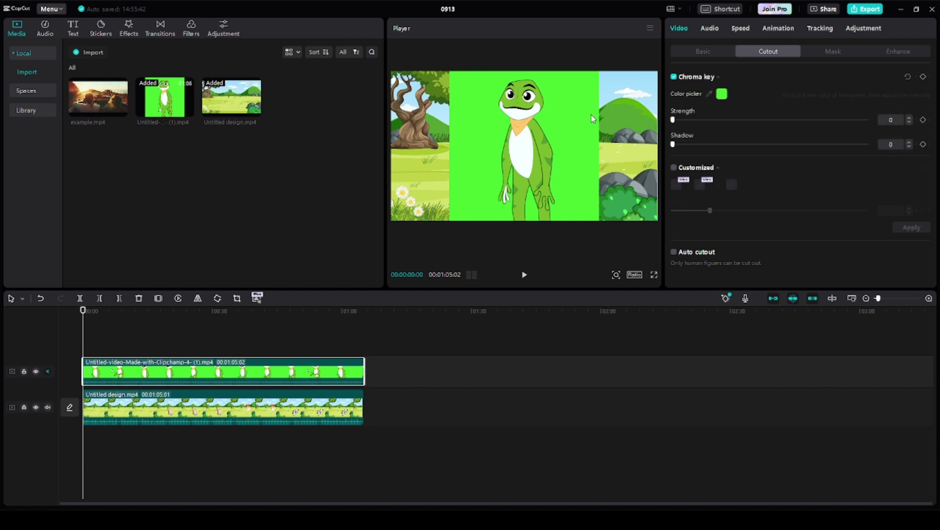
pyautogui.moveTo(673, 120); pyautogui.dragTo(682, 120)
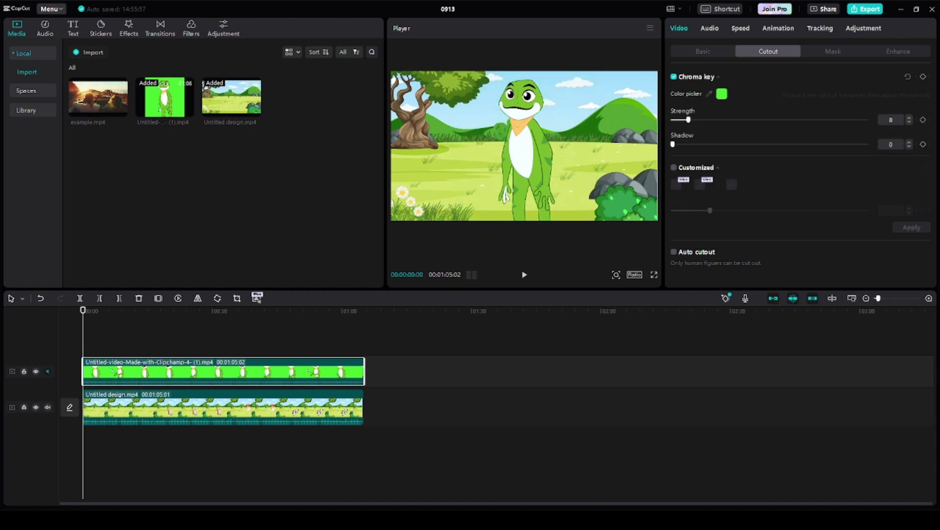
pyautogui.scroll(-3, 505, 195)
# Move the frog to the right side of the forest scene and start the export
pyautogui.moveTo(525, 114); pyautogui.dragTo(598, 125)
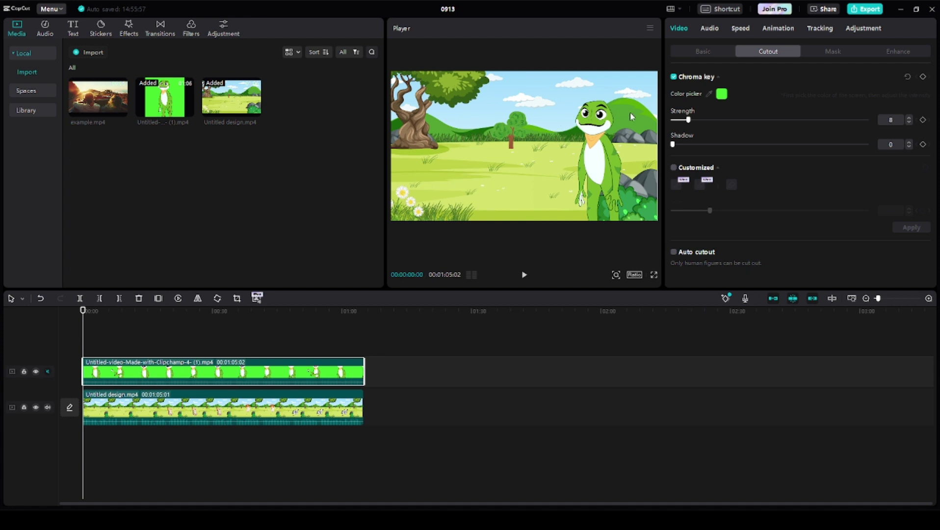
pyautogui.click(577, 252)
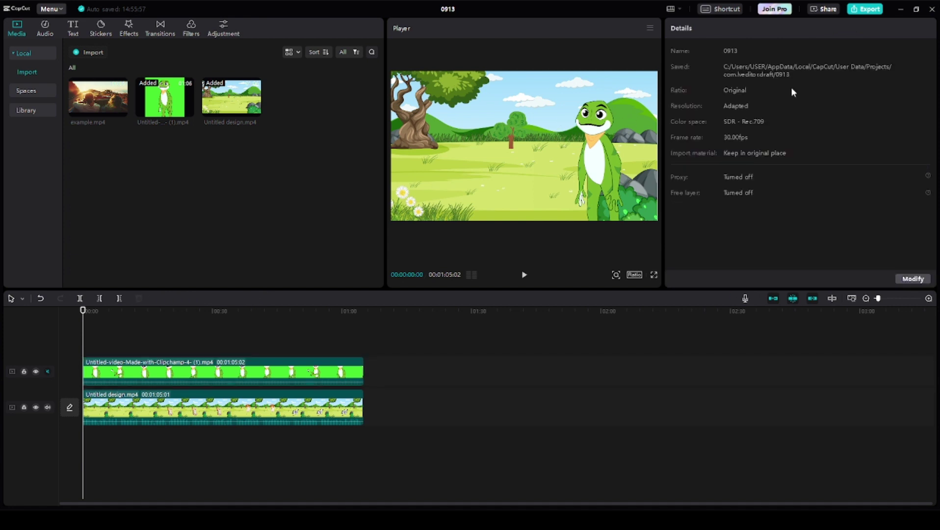
pyautogui.click(865, 9)
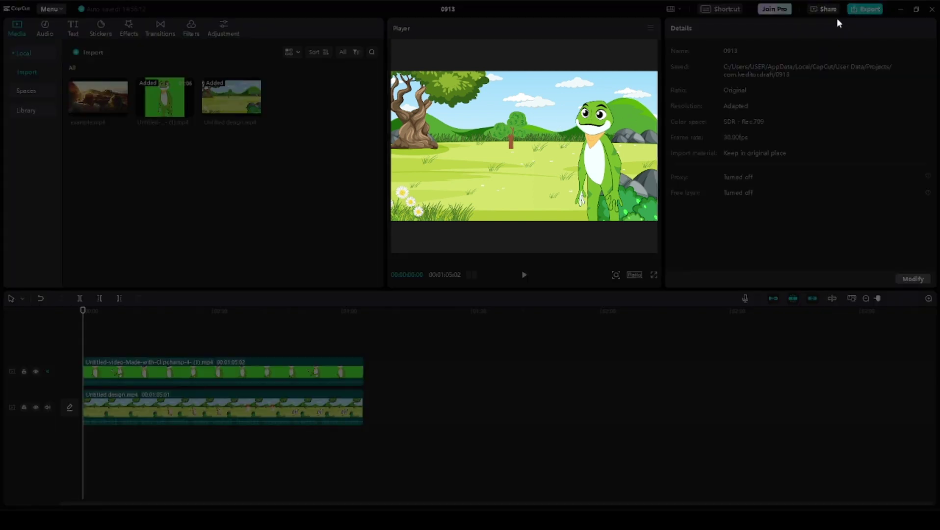